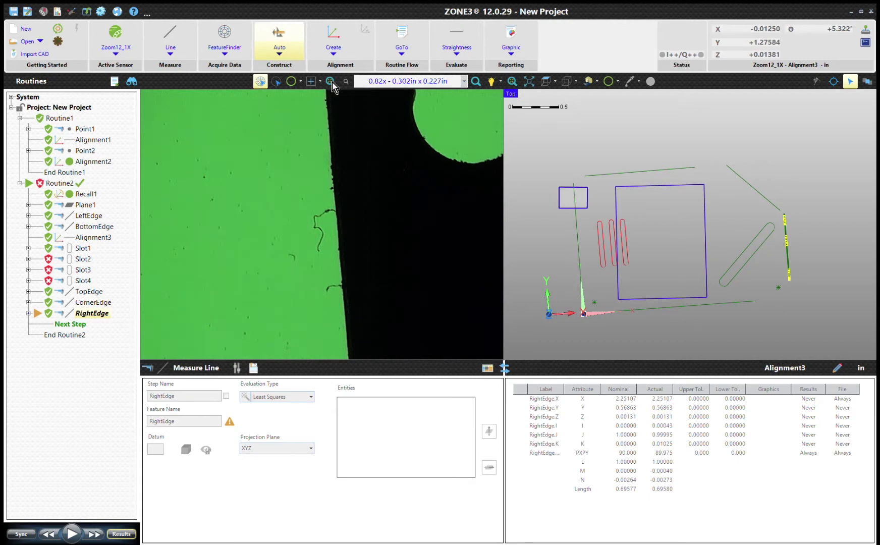
- Construct a width between LeftEdge and RightEdge
{"action": "left_click", "coordinate": [283, 85]}
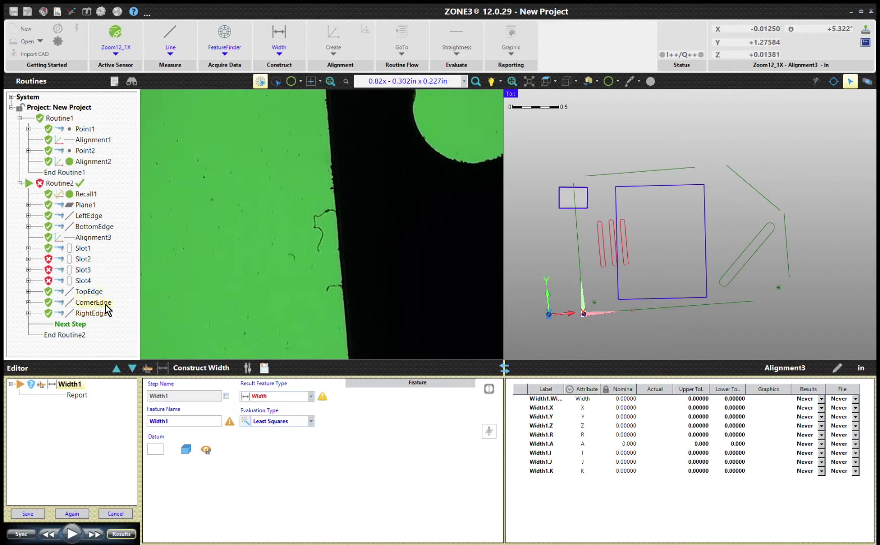
{"action": "left_click", "coordinate": [86, 217]}
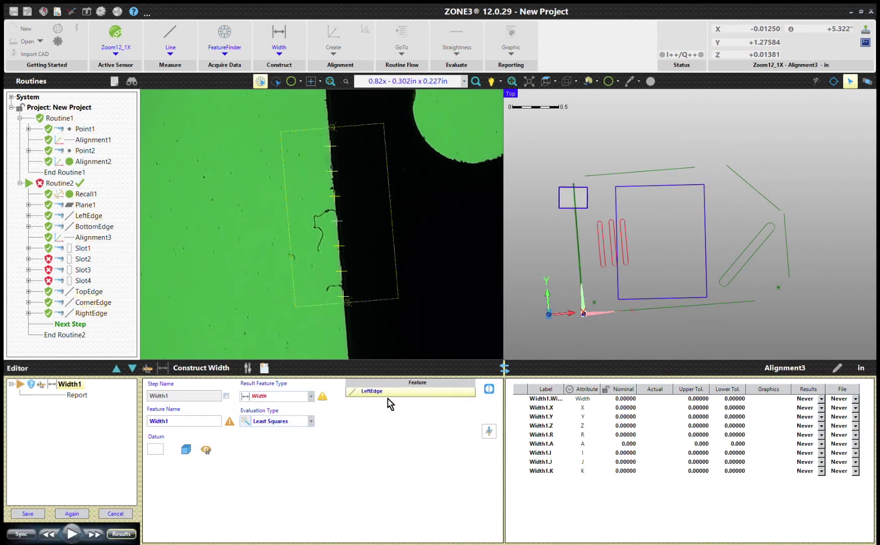
{"action": "left_click", "coordinate": [95, 314]}
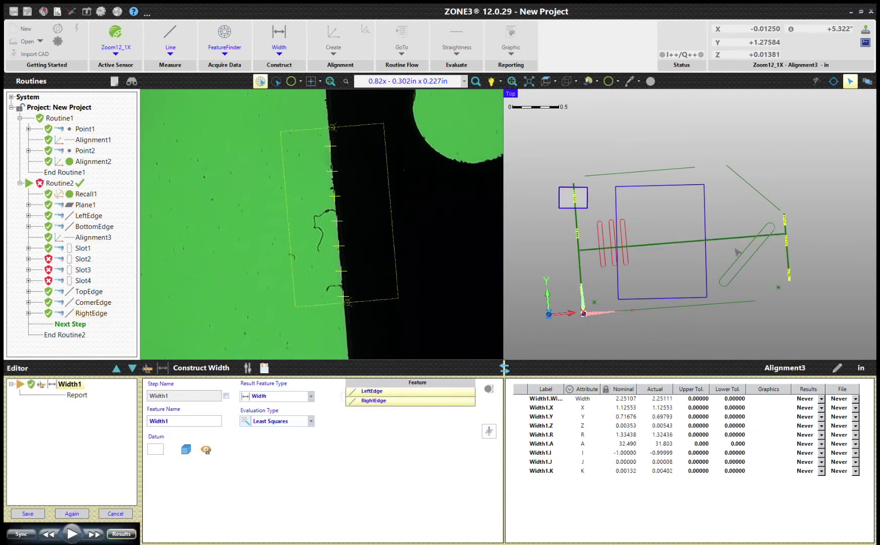
{"action": "left_click", "coordinate": [309, 396]}
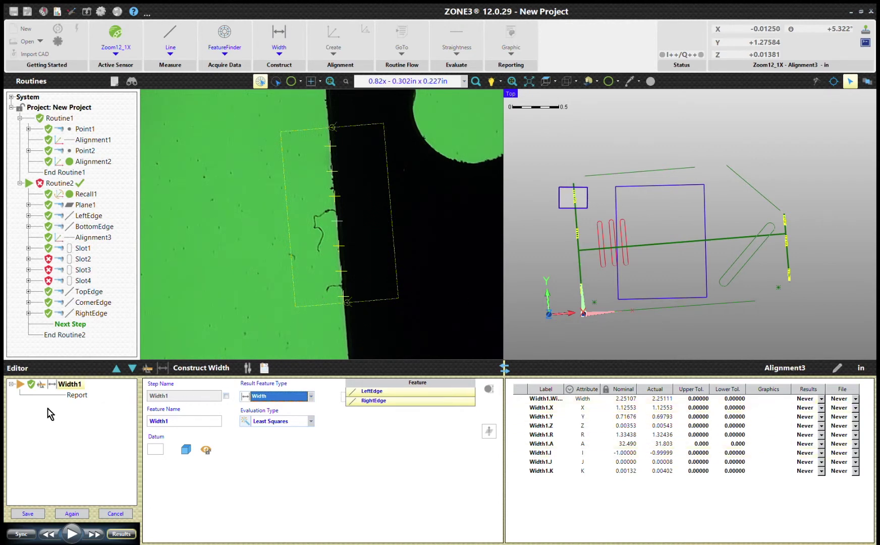
- Give the width a nominal of 2.25000 and a ±0.005 tolerance
{"action": "left_click", "coordinate": [79, 395]}
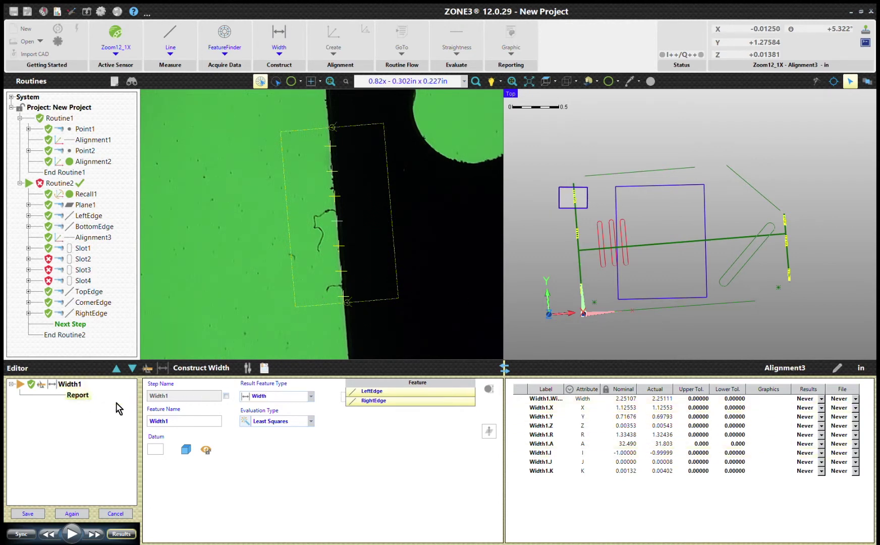
{"action": "left_click", "coordinate": [605, 389]}
{"action": "left_click", "coordinate": [629, 400]}
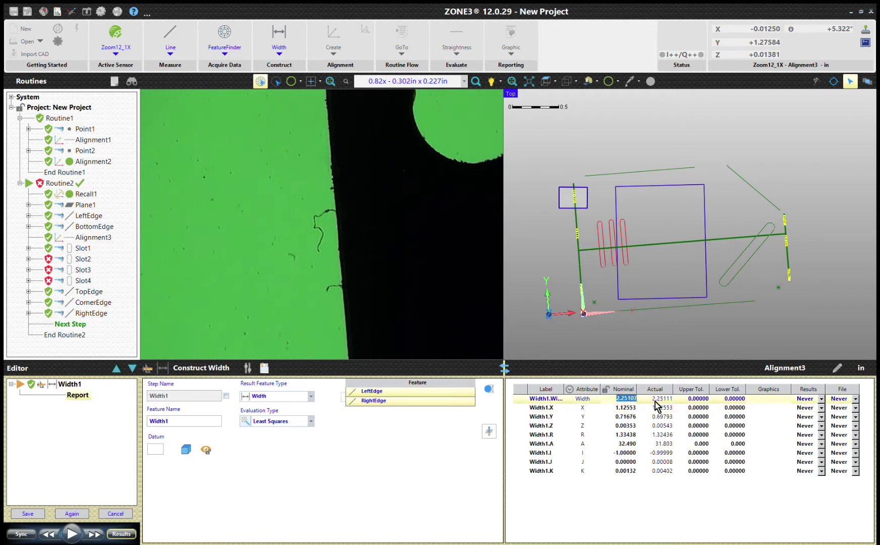
{"action": "type", "text": "2."}
{"action": "key", "text": "Tab"}
{"action": "type", "text": ".005"}
{"action": "key", "text": "Tab"}
{"action": "key", "text": "Return"}
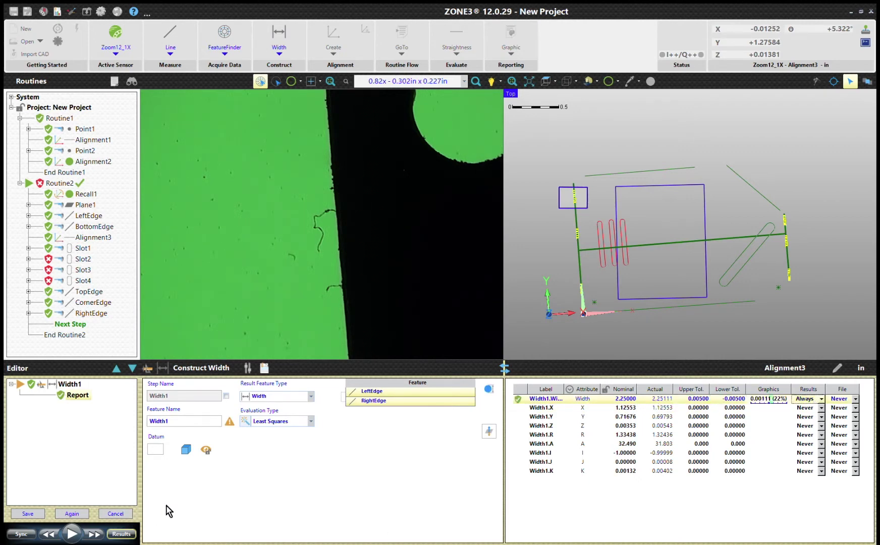
- Rename the width feature to PartLongWidth and save it to the routine
{"action": "left_click", "coordinate": [179, 421]}
{"action": "double_click", "coordinate": [181, 428]}
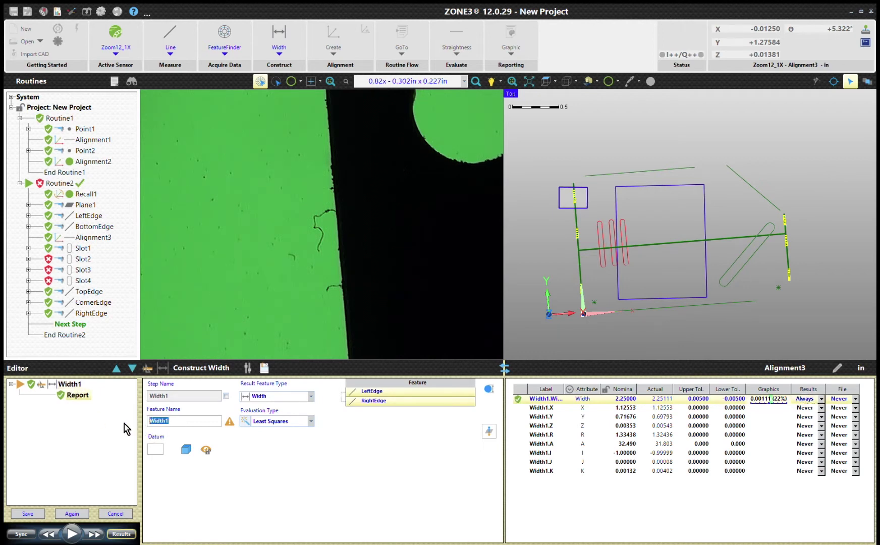
{"action": "type", "text": "PartLong"}
{"action": "left_click", "coordinate": [36, 515]}
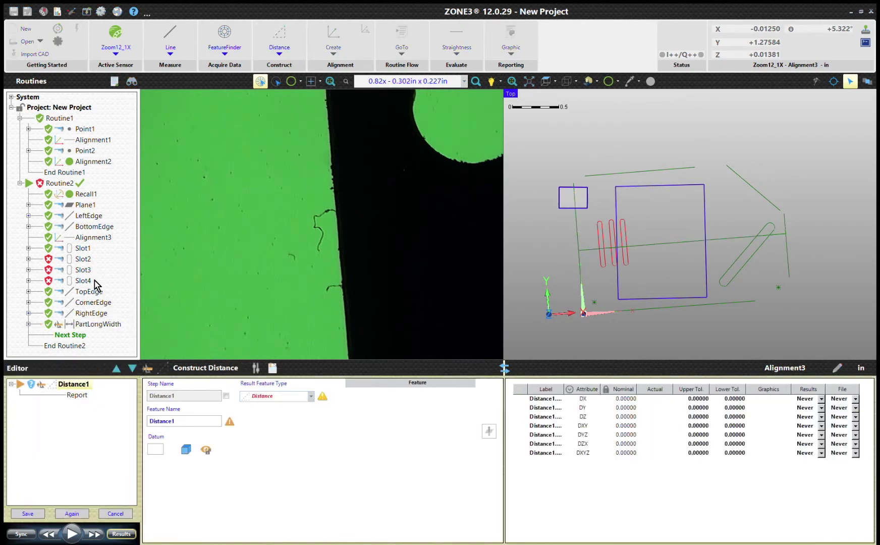
- Measure a perpendicular distance from TopEdge to BottomEdge, settling on plain perpendicular after trying minimum and maximum
{"action": "left_click", "coordinate": [96, 293]}
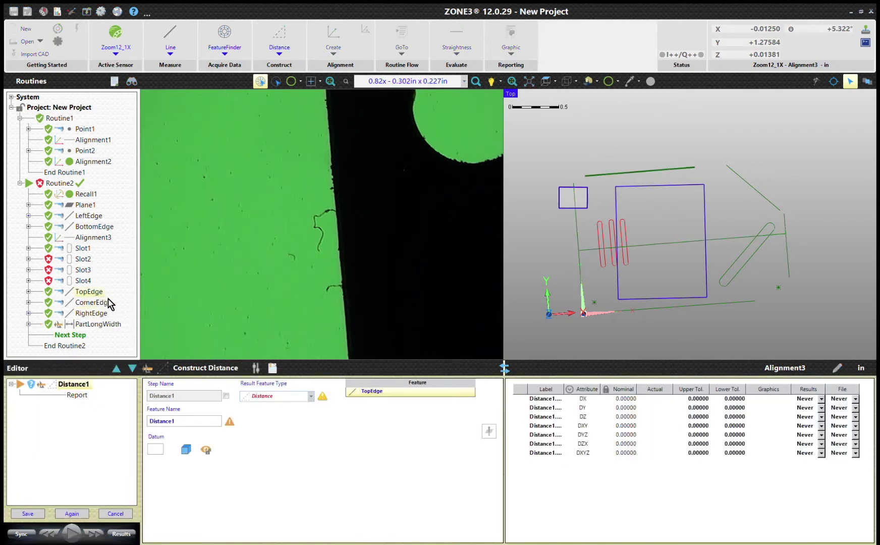
{"action": "left_click", "coordinate": [105, 227]}
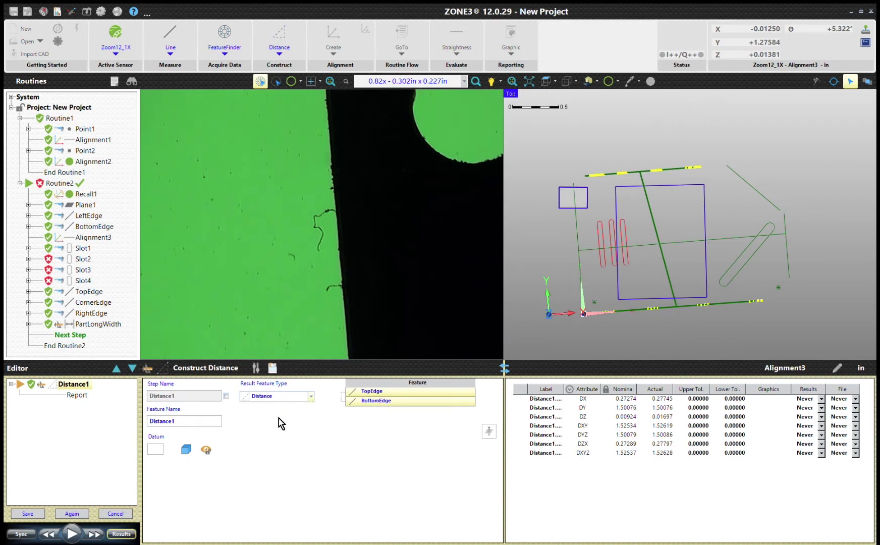
{"action": "key", "text": "Down"}
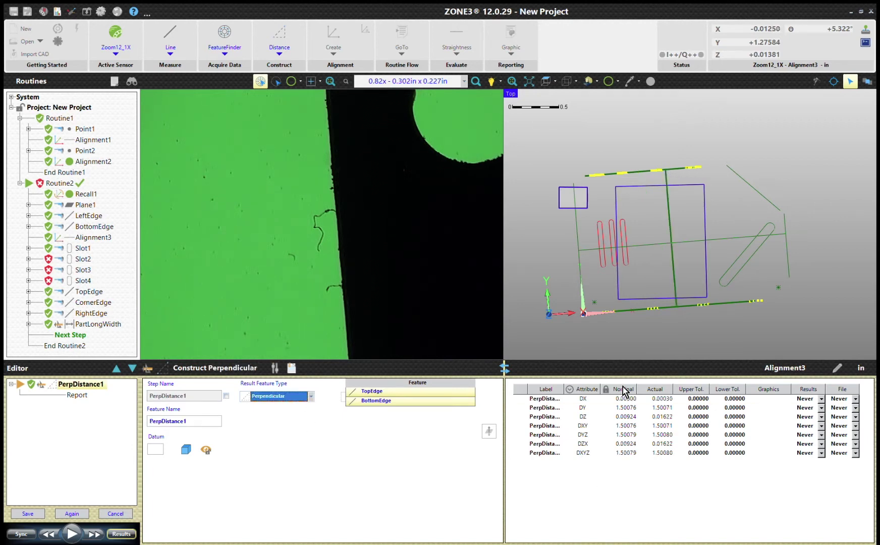
{"action": "left_click", "coordinate": [313, 399]}
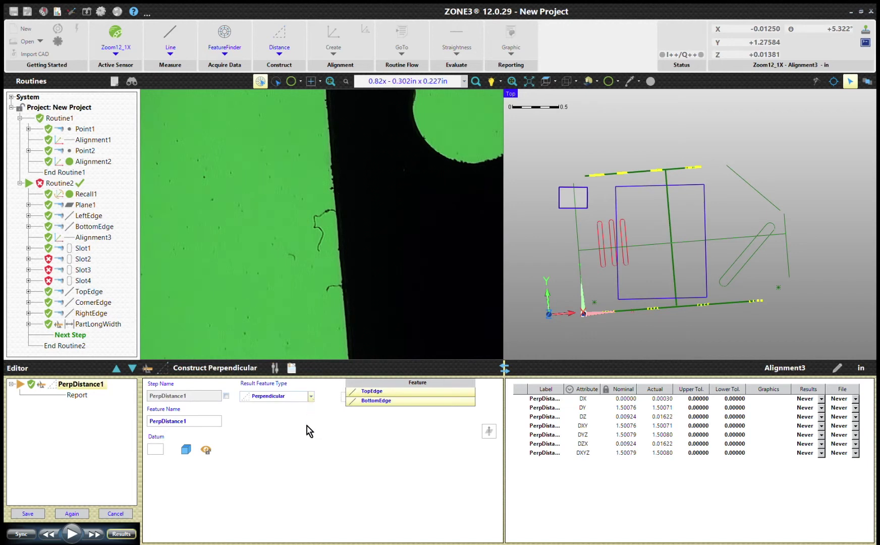
{"action": "key", "text": "Down"}
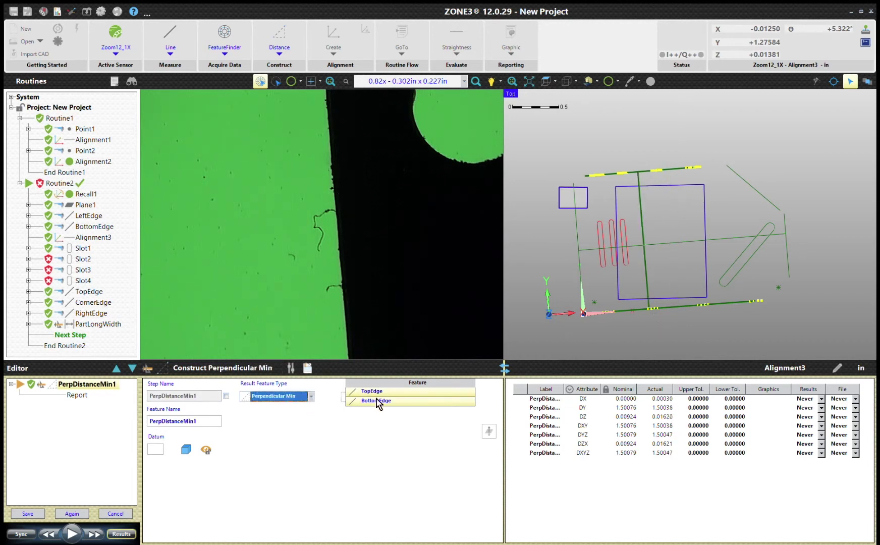
{"action": "left_click", "coordinate": [309, 399]}
{"action": "key", "text": "Down"}
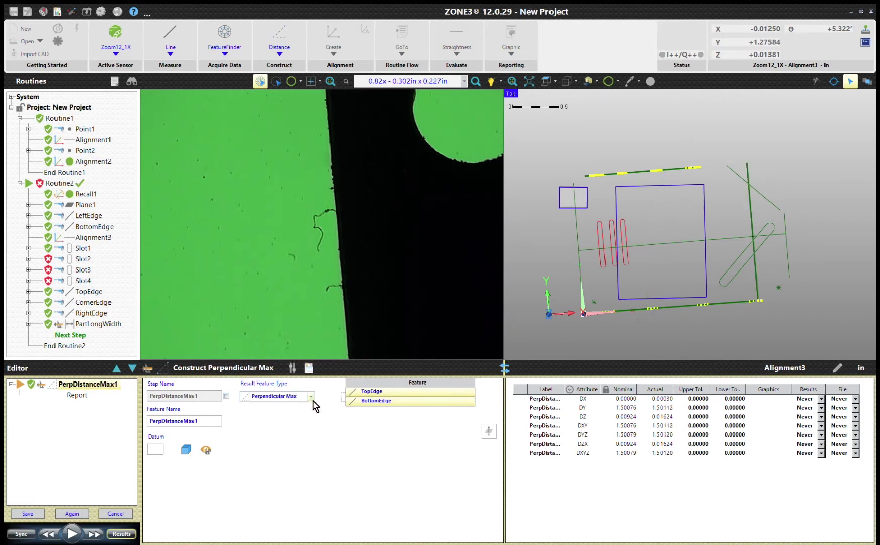
{"action": "key", "text": "Up"}
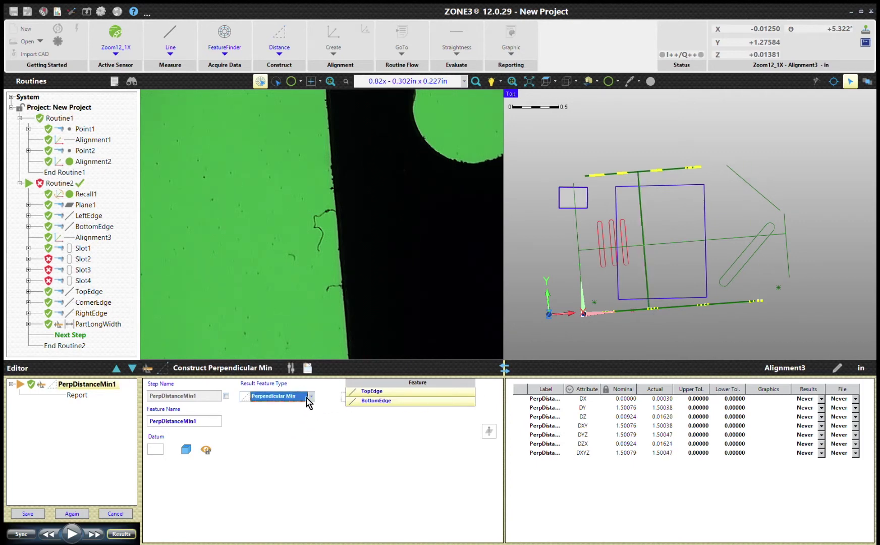
{"action": "key", "text": "Up"}
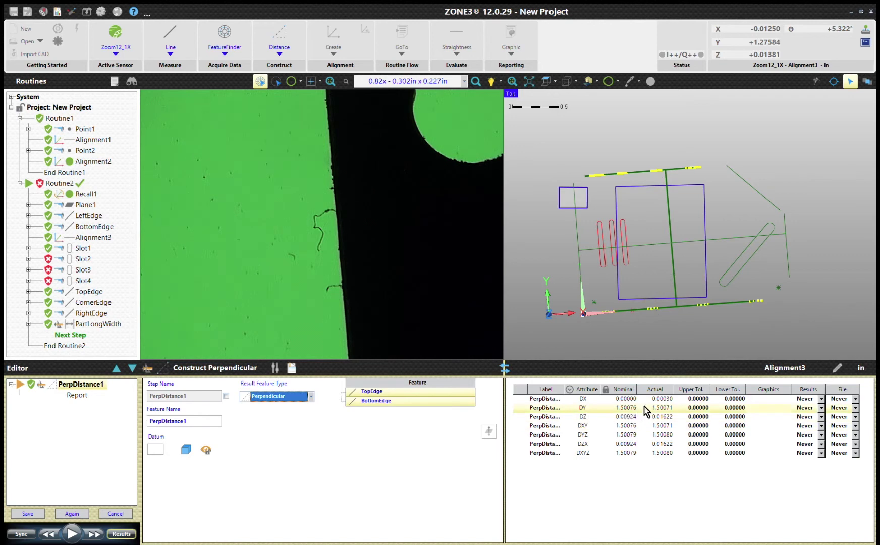
- Always report DY with nominal 1.5 and ±0.005 tolerance, then save PerpDistance1 to Routine2
{"action": "left_click", "coordinate": [824, 418]}
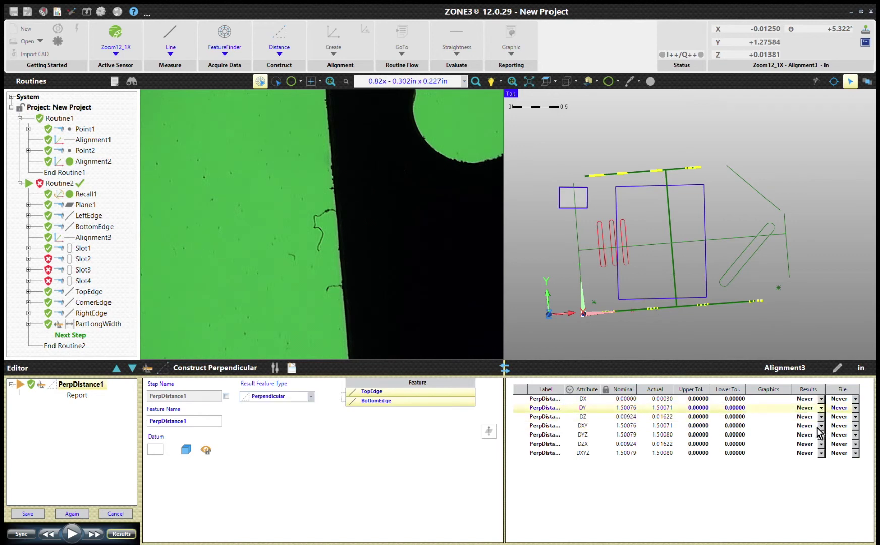
{"action": "left_click", "coordinate": [817, 427]}
{"action": "left_click", "coordinate": [620, 389]}
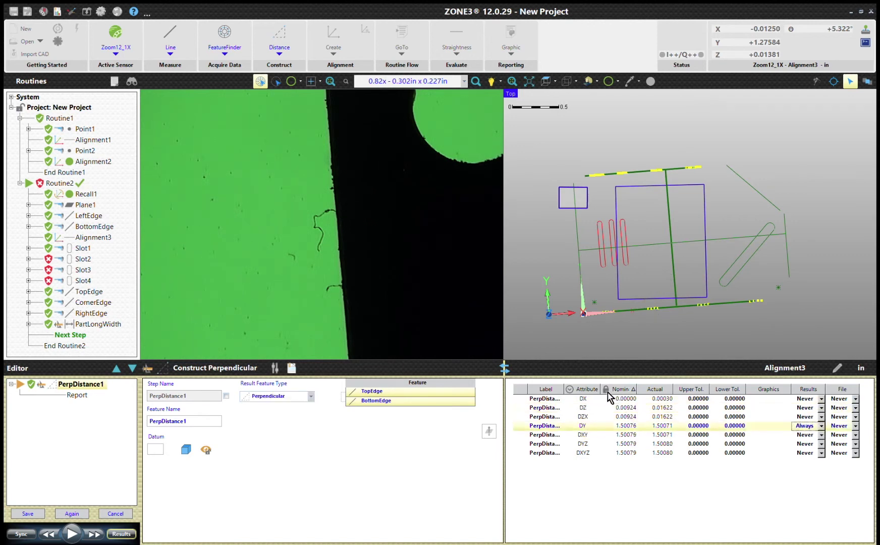
{"action": "left_click", "coordinate": [606, 390]}
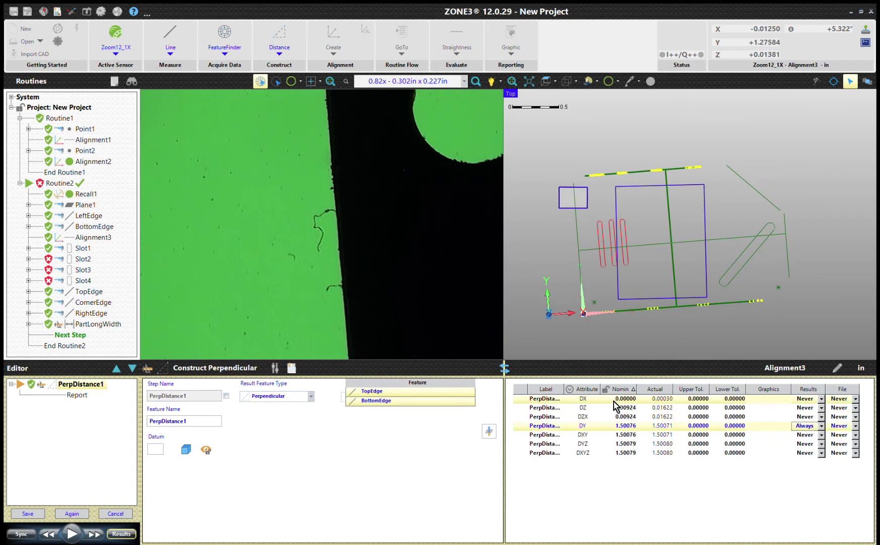
{"action": "left_click", "coordinate": [624, 426]}
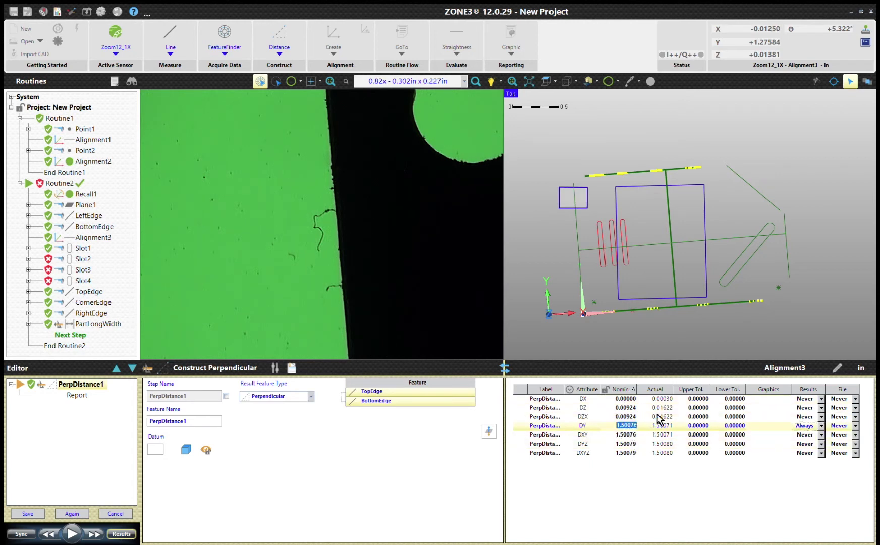
{"action": "type", "text": "1.5"}
{"action": "key", "text": "Tab"}
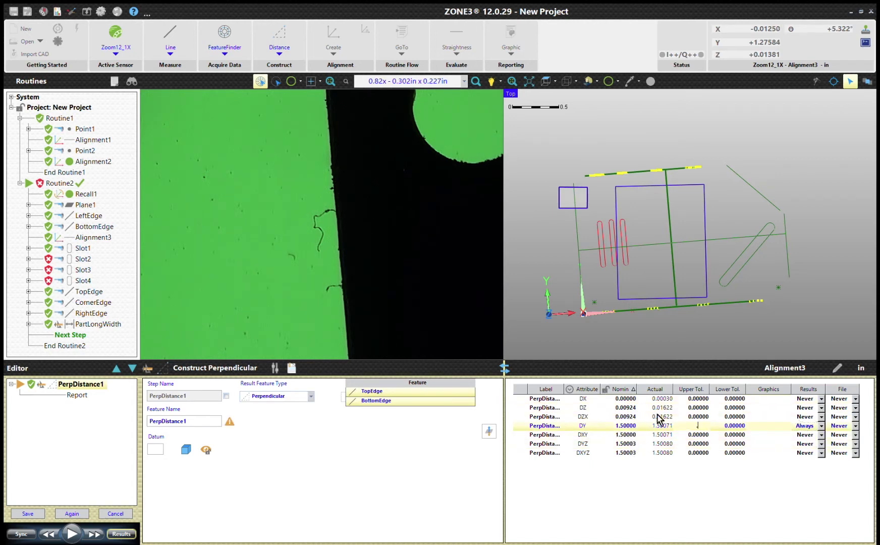
{"action": "type", "text": ".005"}
{"action": "key", "text": "Return"}
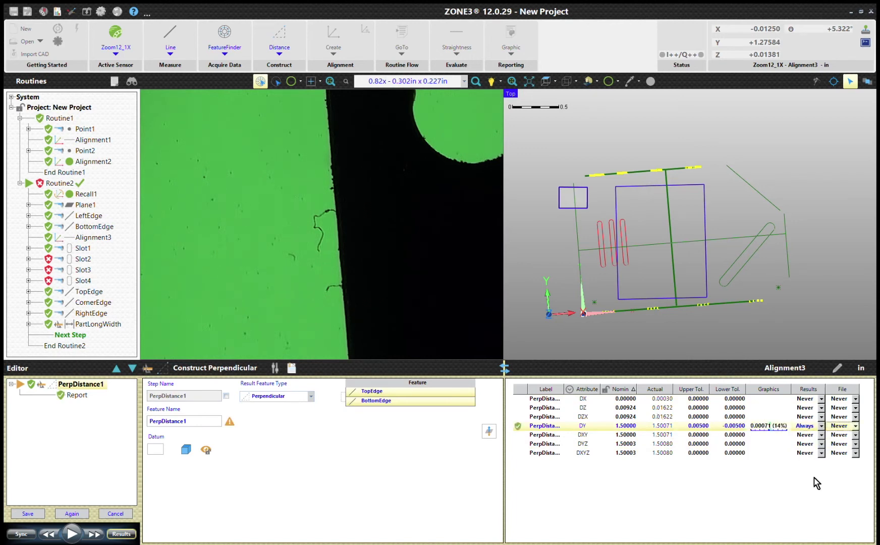
{"action": "left_click", "coordinate": [37, 514]}
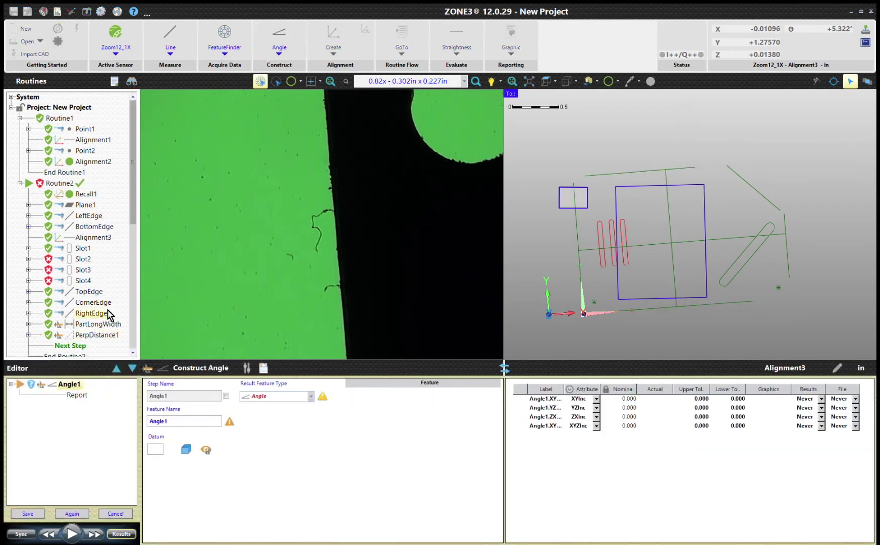
- Build an angle between CornerEdge and BottomEdge that reports the supplementary XYZSup value
{"action": "left_click", "coordinate": [94, 303]}
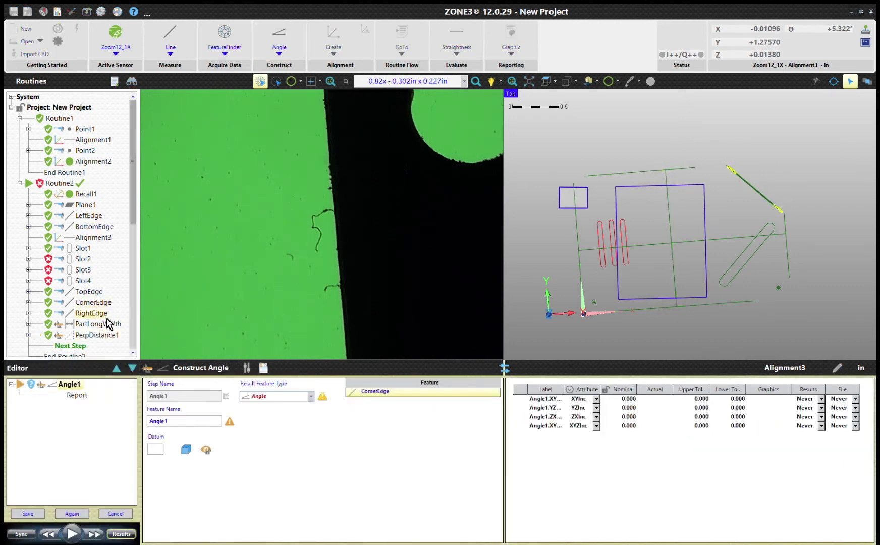
{"action": "left_click", "coordinate": [90, 228]}
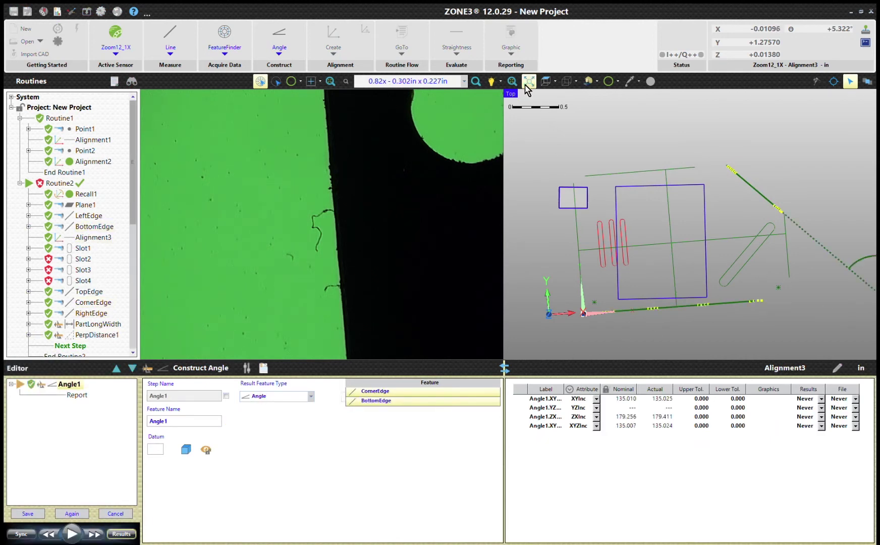
{"action": "left_click", "coordinate": [513, 82]}
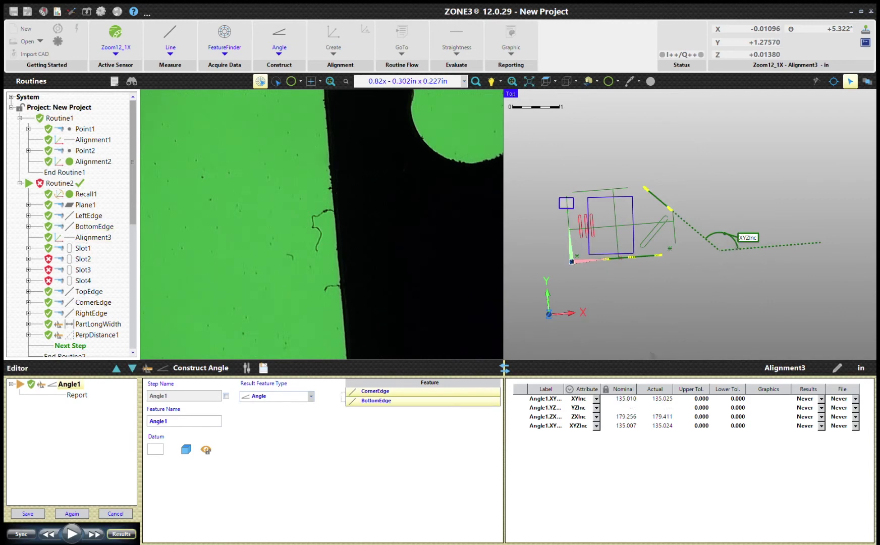
{"action": "left_click", "coordinate": [597, 399]}
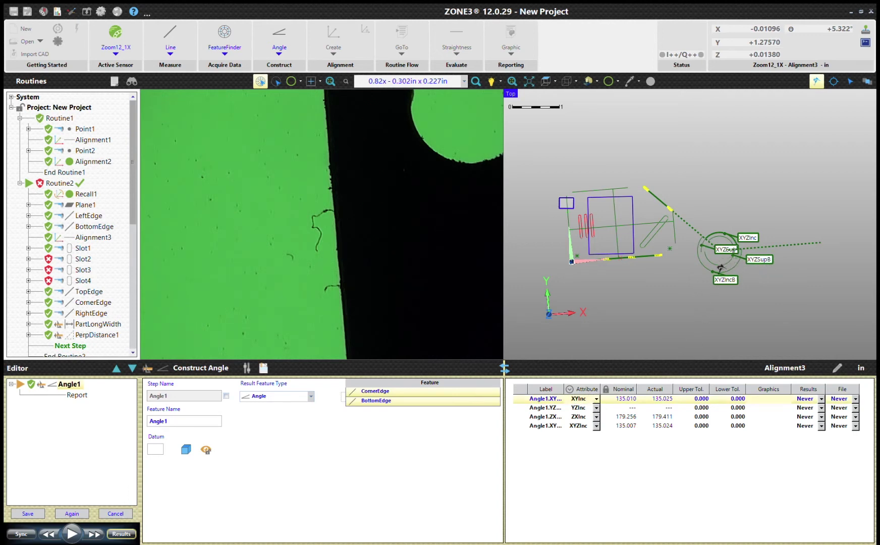
{"action": "scroll", "coordinate": [732, 250], "scroll_direction": "up", "scroll_amount": 2}
{"action": "scroll", "coordinate": [727, 237], "scroll_direction": "down", "scroll_amount": 4}
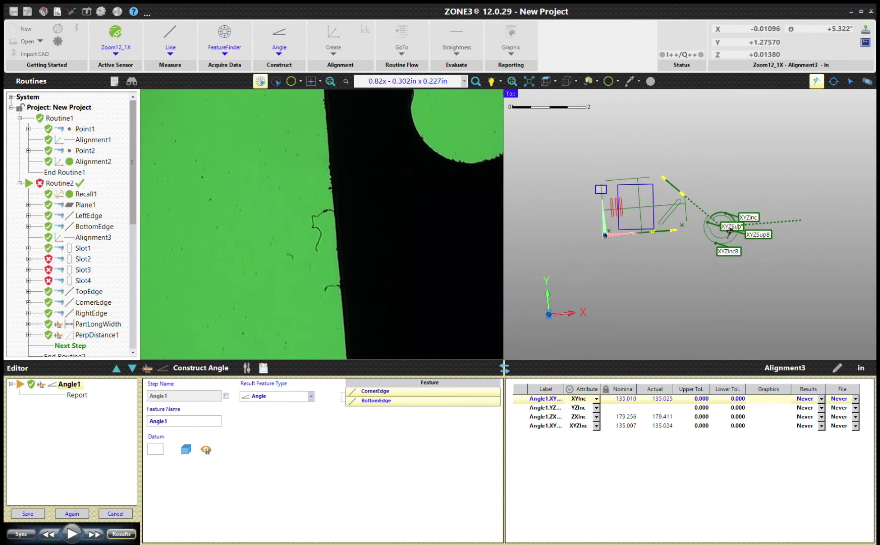
{"action": "scroll", "coordinate": [728, 236], "scroll_direction": "up", "scroll_amount": 4}
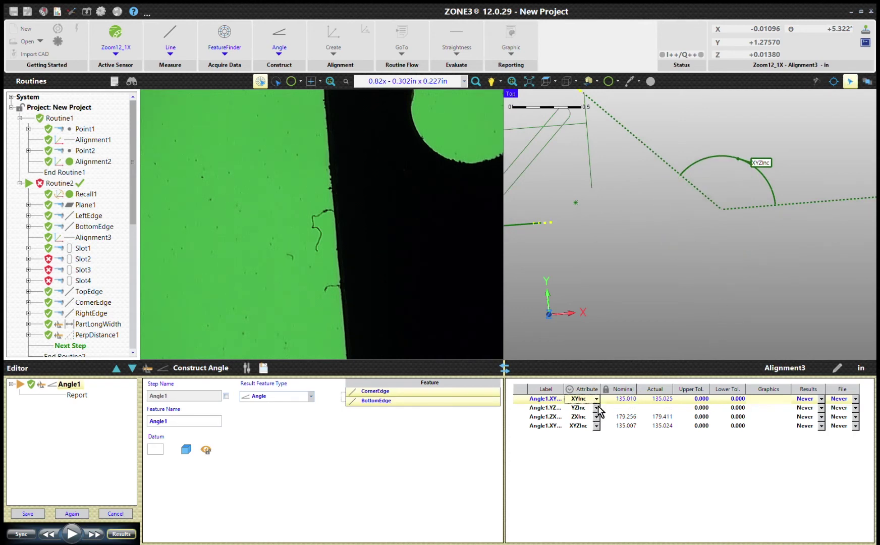
{"action": "left_click", "coordinate": [595, 426]}
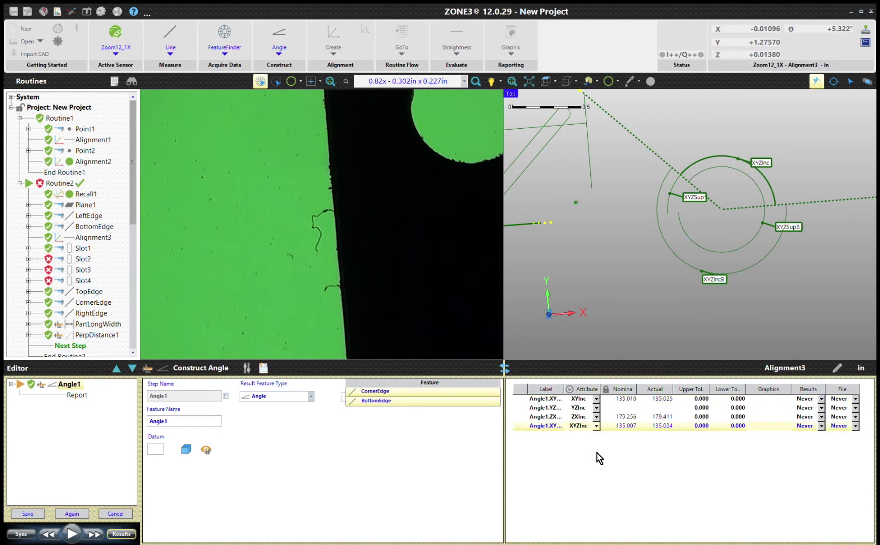
{"action": "key", "text": "Down"}
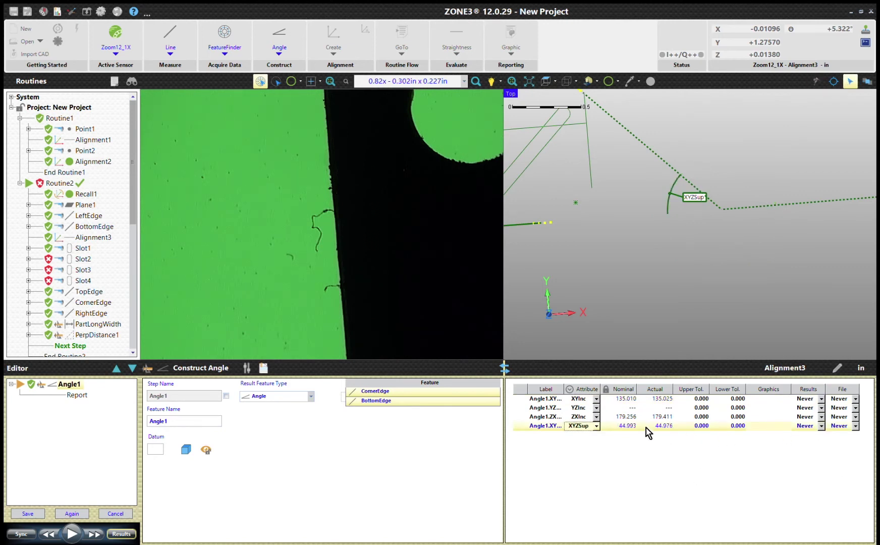
- Set the angle's nominal to 45 with an upper tolerance of 1
{"action": "left_click", "coordinate": [606, 389]}
{"action": "left_click", "coordinate": [626, 426]}
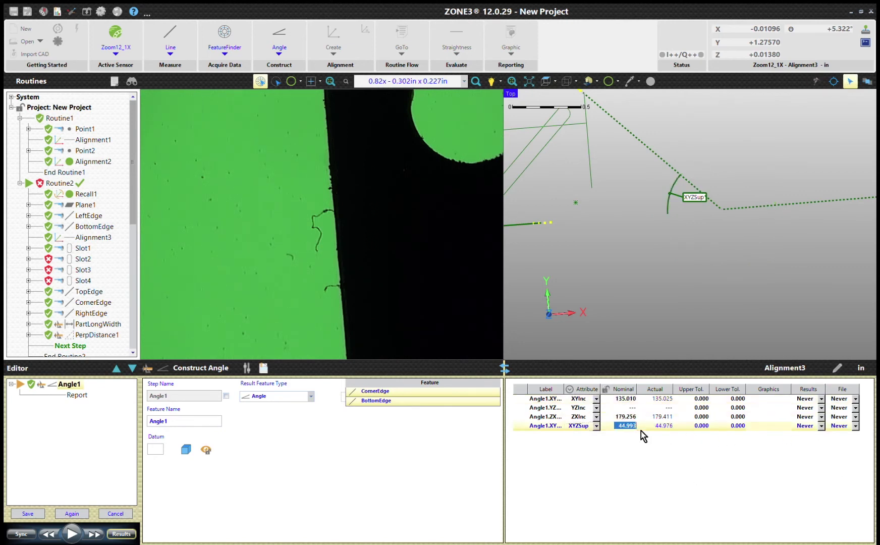
{"action": "type", "text": "45"}
{"action": "key", "text": "Tab"}
{"action": "key", "text": "Tab"}
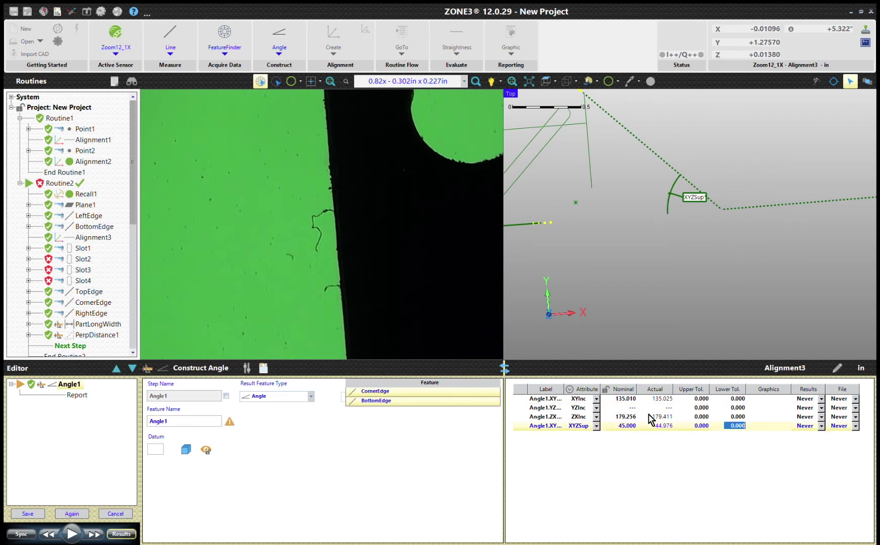
{"action": "left_click", "coordinate": [705, 426]}
{"action": "type", "text": "1"}
{"action": "key", "text": "Tab"}
{"action": "key", "text": "Tab"}
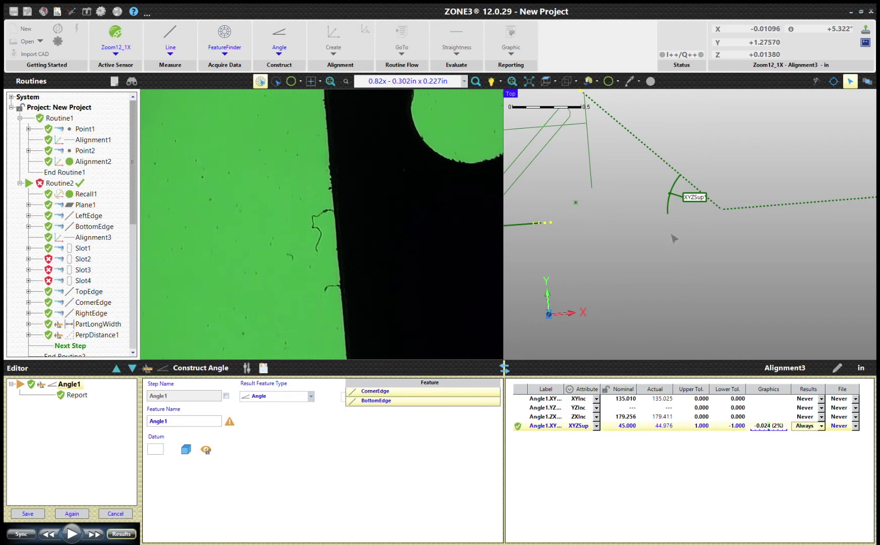
- Save Angle1 at the end of Routine2 and start an empty Constructed1 step
{"action": "left_click", "coordinate": [311, 399]}
{"action": "left_click", "coordinate": [39, 516]}
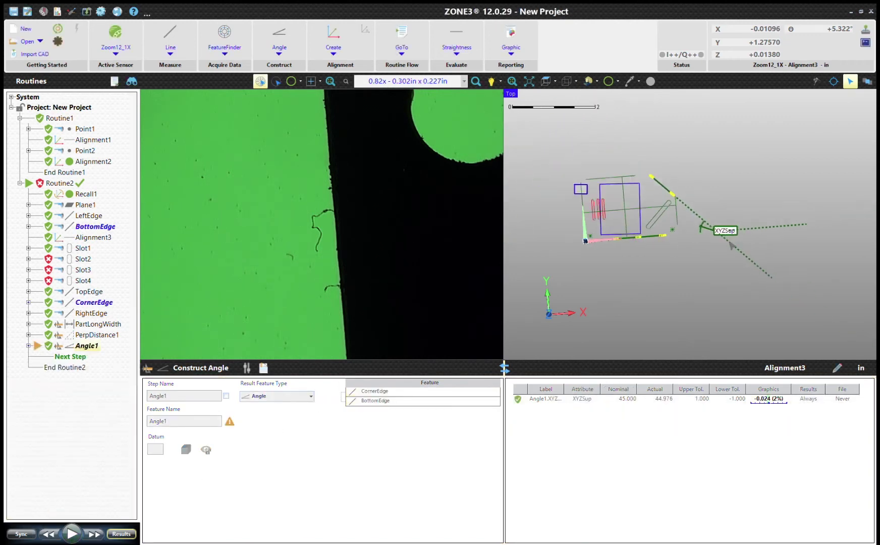
{"action": "scroll", "coordinate": [730, 245], "scroll_direction": "up", "scroll_amount": 3}
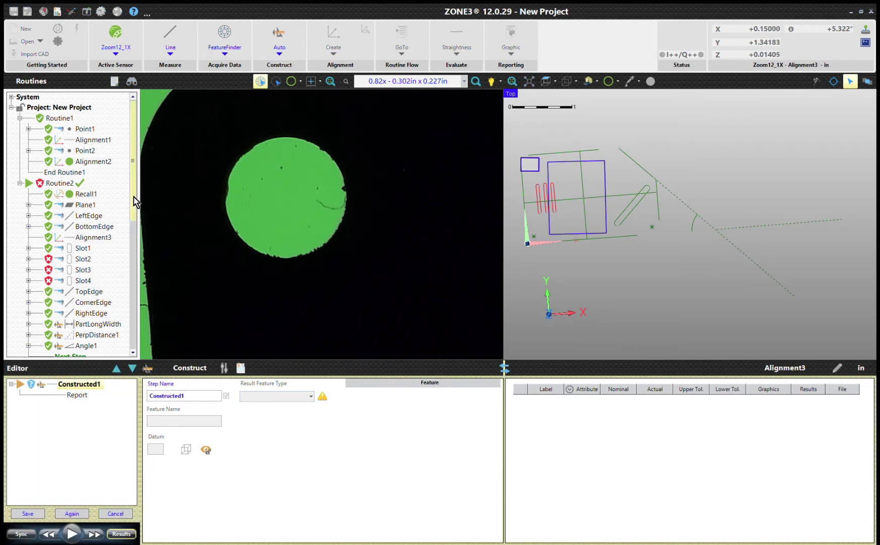
{"action": "left_click_drag", "start_coordinate": [133, 197], "coordinate": [138, 232]}
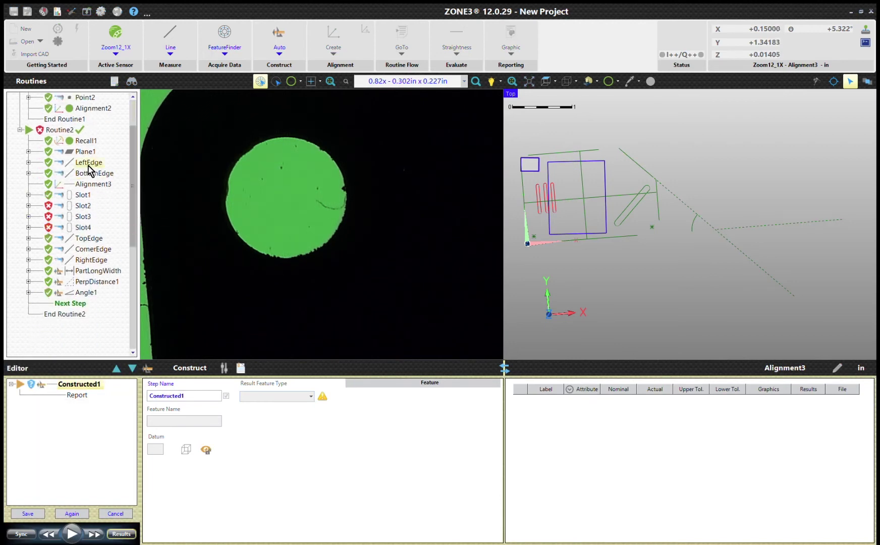
- Trial an OffsetLine from LeftEdge and RightEdge, inspect it, then cancel it
{"action": "left_click", "coordinate": [87, 164]}
{"action": "left_click", "coordinate": [89, 260]}
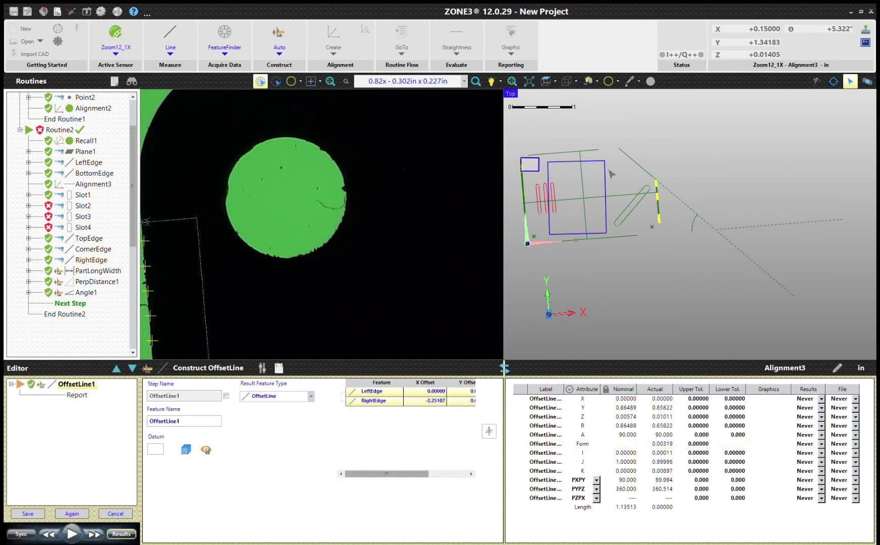
{"action": "left_click", "coordinate": [516, 84]}
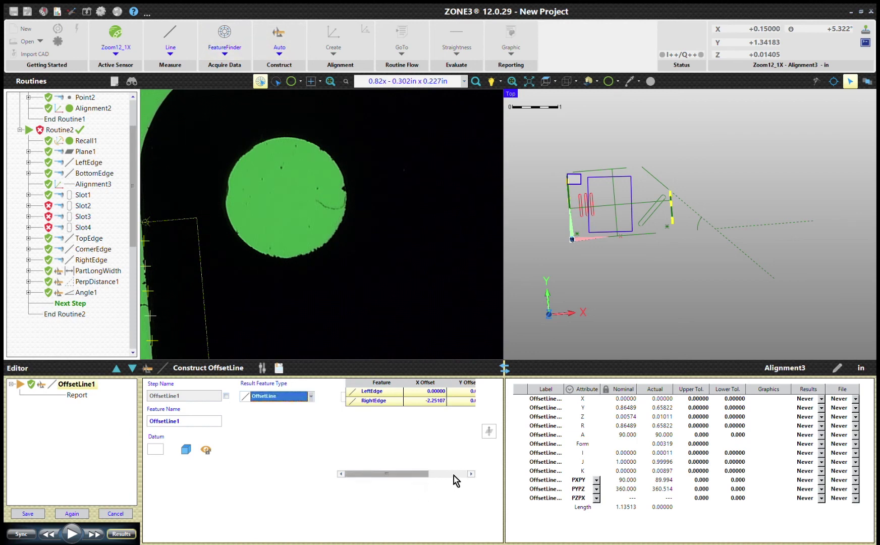
{"action": "left_click_drag", "start_coordinate": [417, 474], "coordinate": [385, 475]}
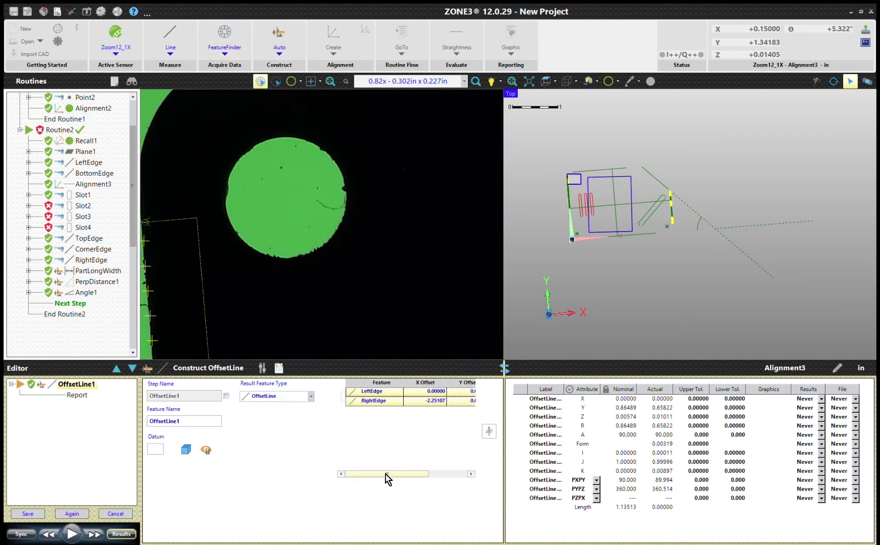
{"action": "left_click", "coordinate": [115, 514]}
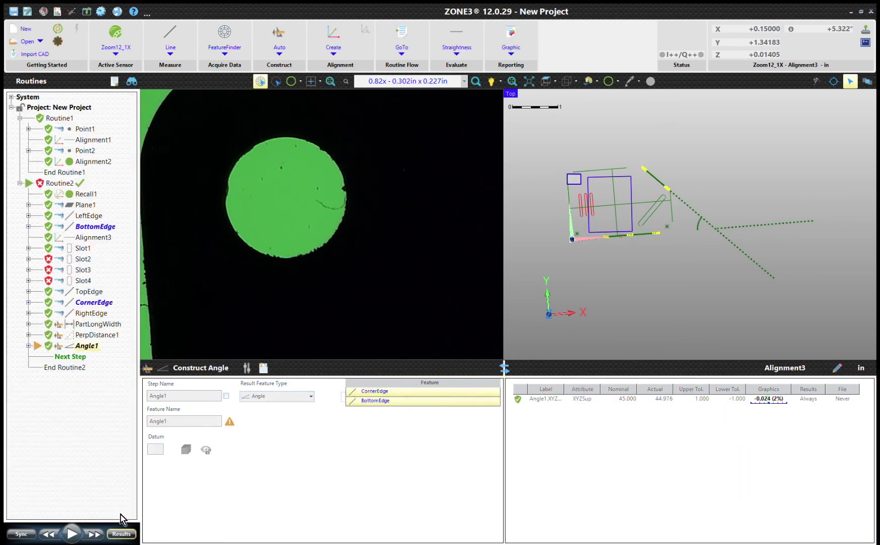